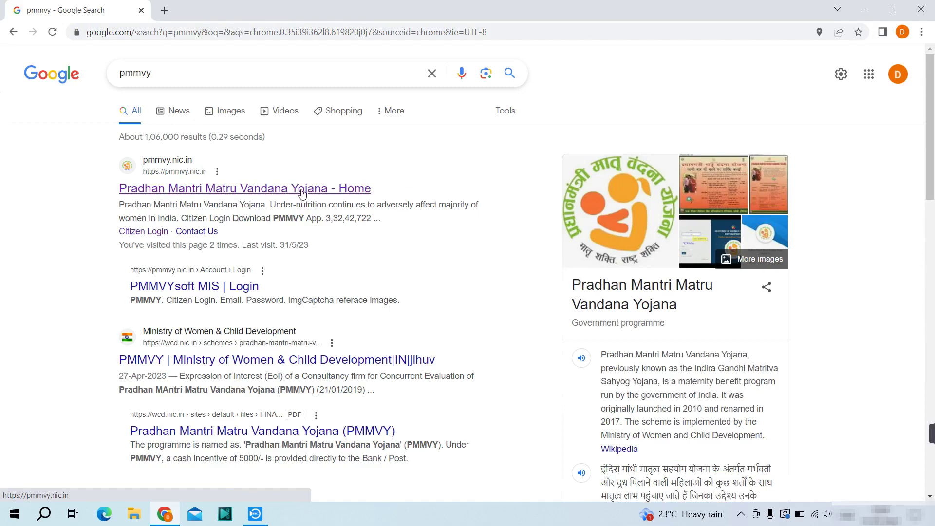
Open the citizen login of the Pradhan Mantri Matru Vandana Yojana website and submit the mobile number for verification.
left_click(302, 193)
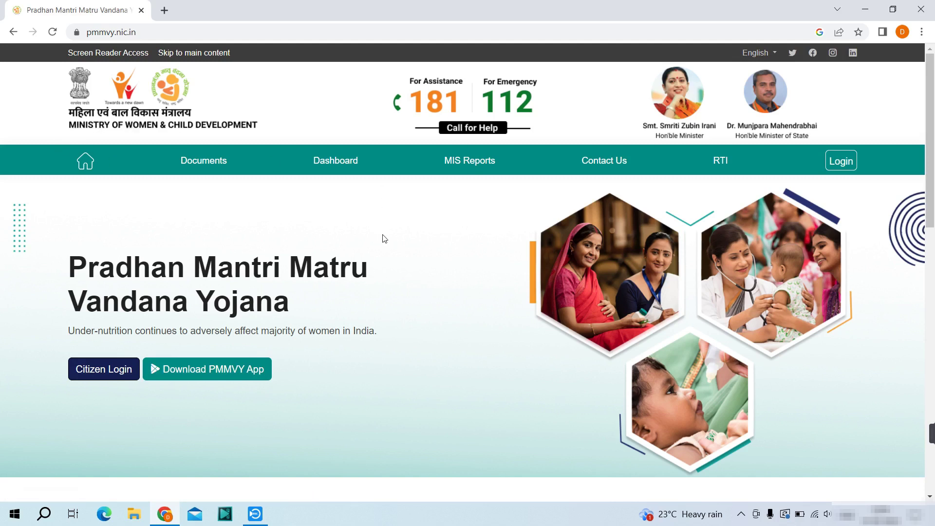
left_click(97, 378)
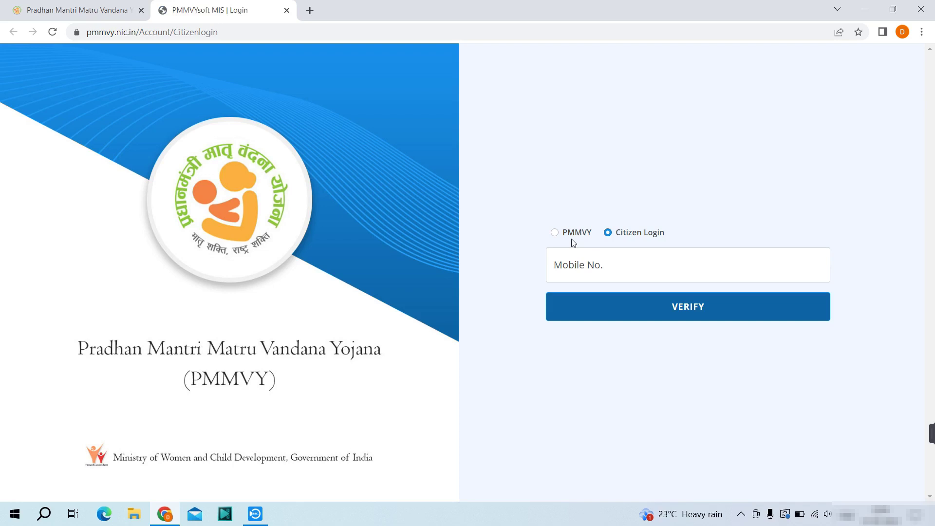
left_click(609, 234)
left_click(630, 271)
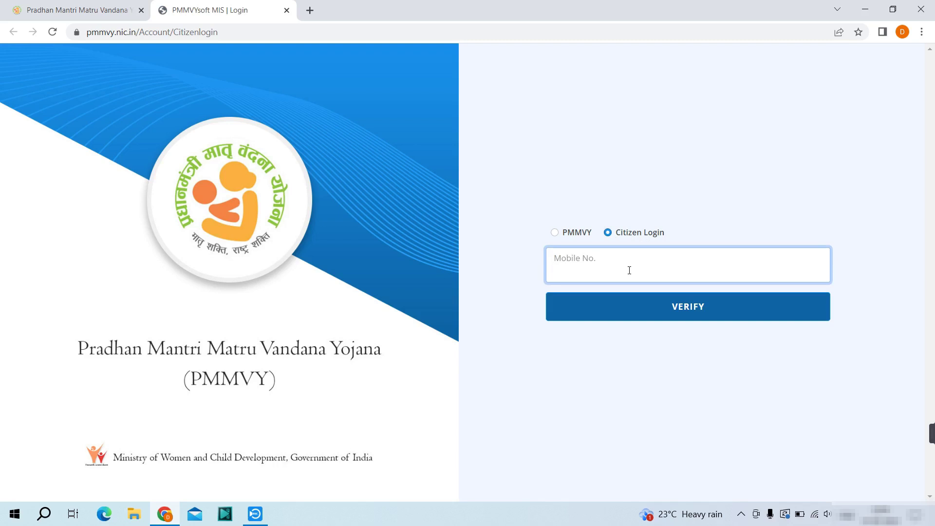
left_click(684, 314)
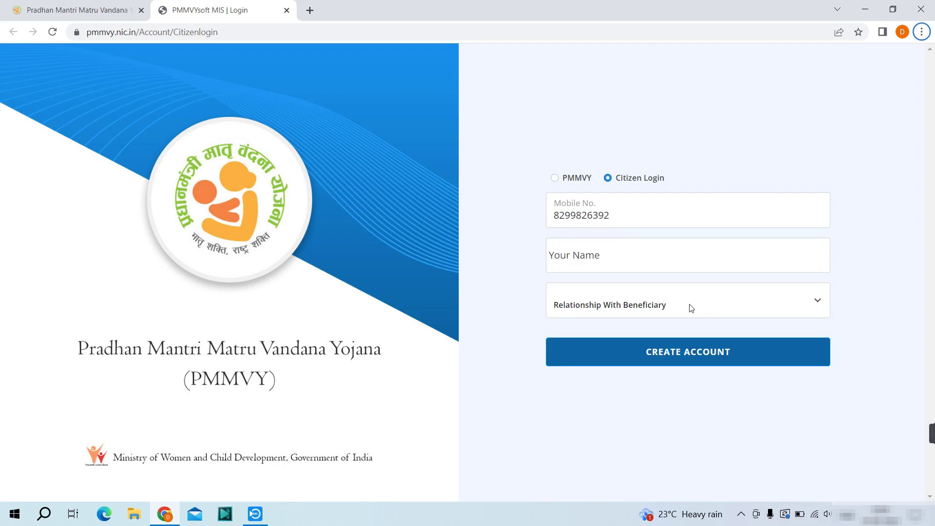
Create the citizen account with the applicant's name and Self as the relationship with the beneficiary.
left_click(586, 260)
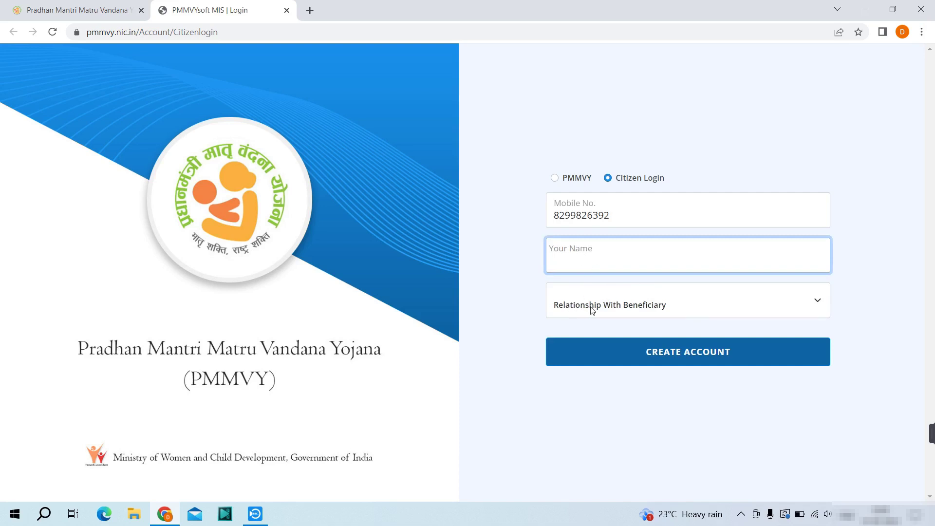
left_click(649, 313)
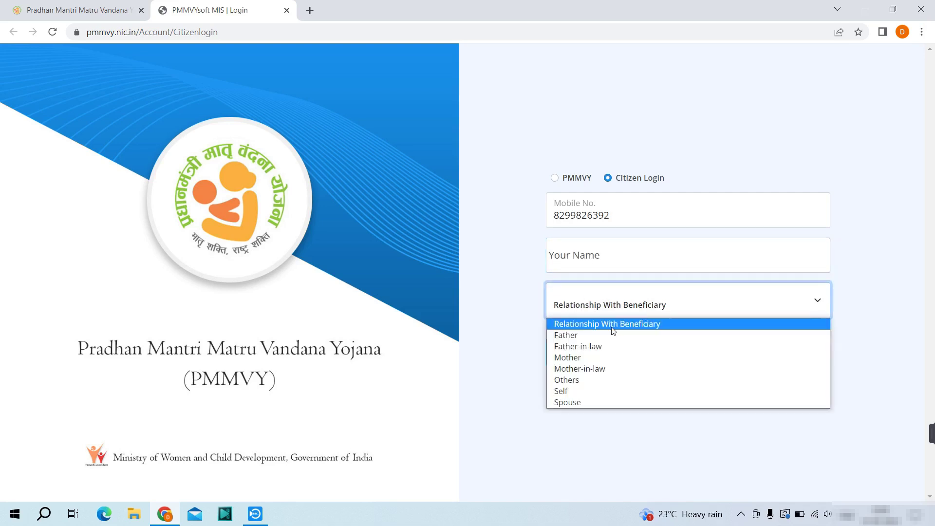
left_click(594, 394)
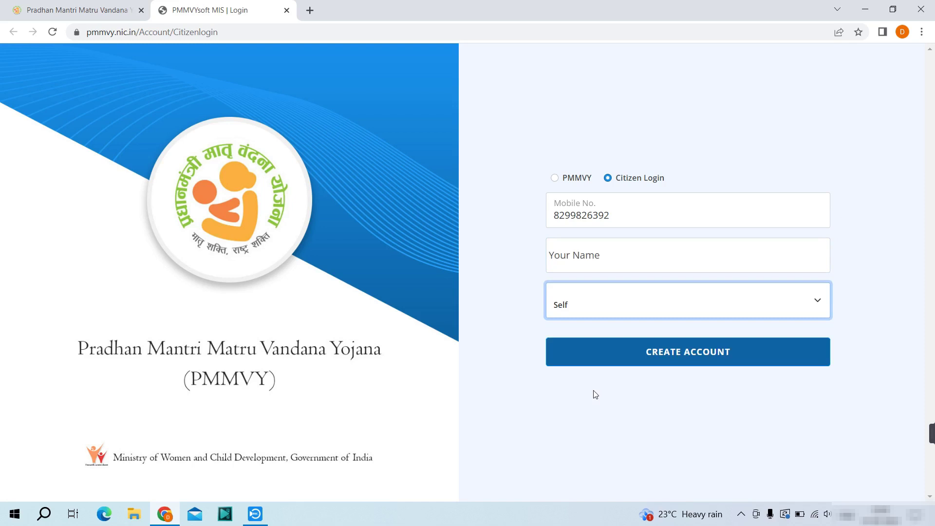
left_click(674, 363)
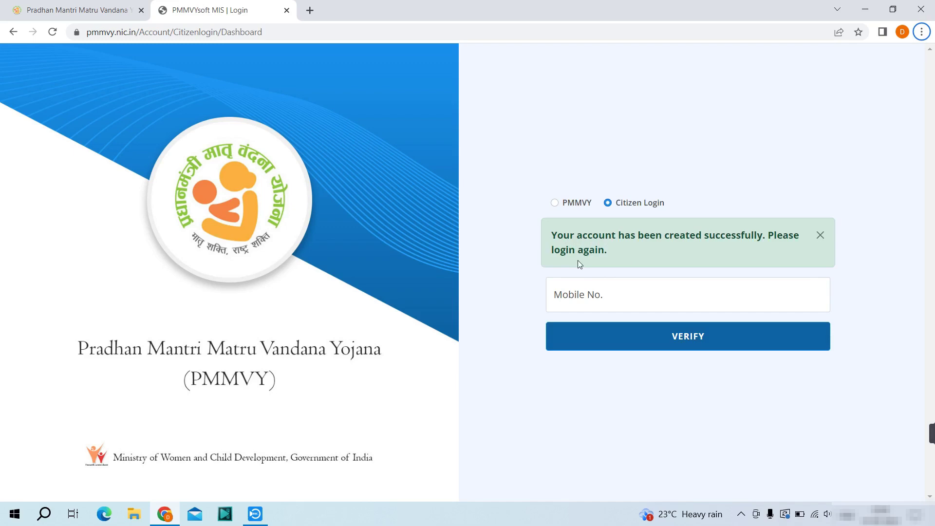
Go back to the PMMVY home page and open its login page in Citizen Login mode.
left_click(9, 35)
left_click(52, 11)
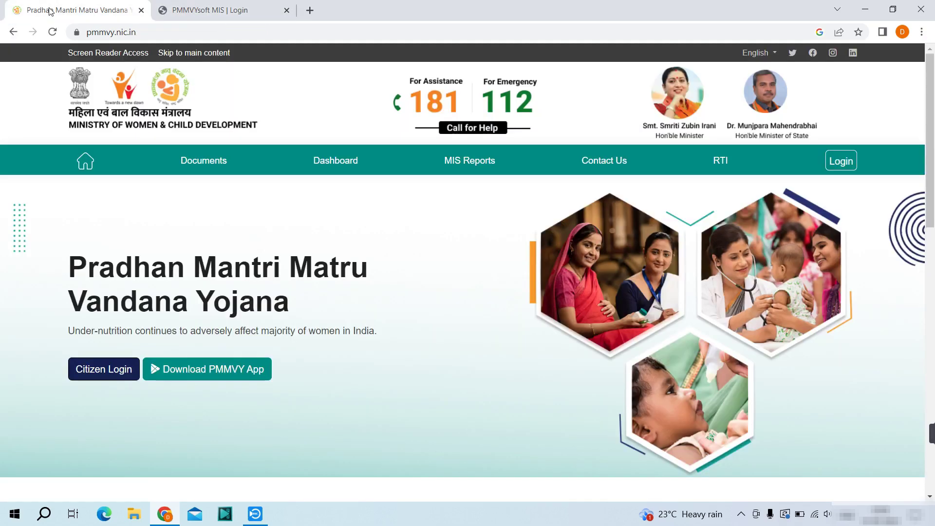
left_click(846, 169)
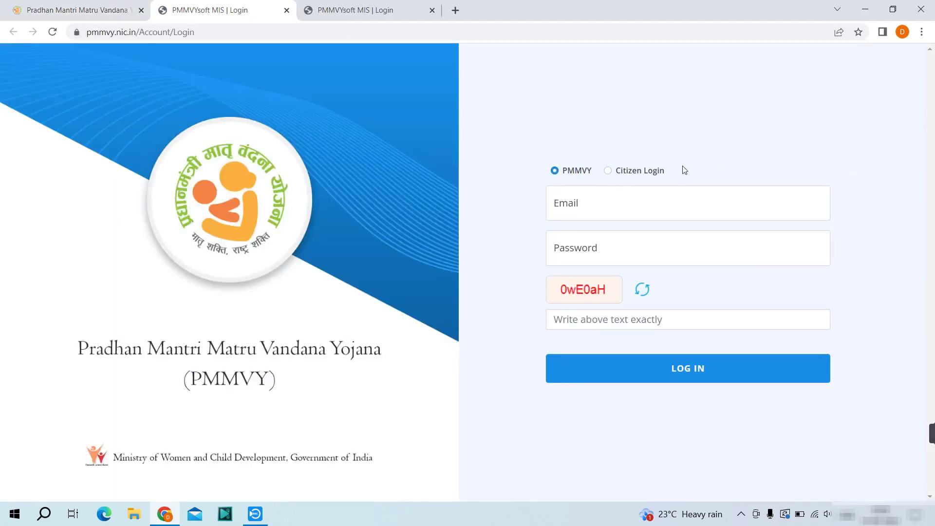
left_click(625, 173)
Log in as a citizen with the registered mobile number, the one-time password and the captcha text.
left_click(603, 264)
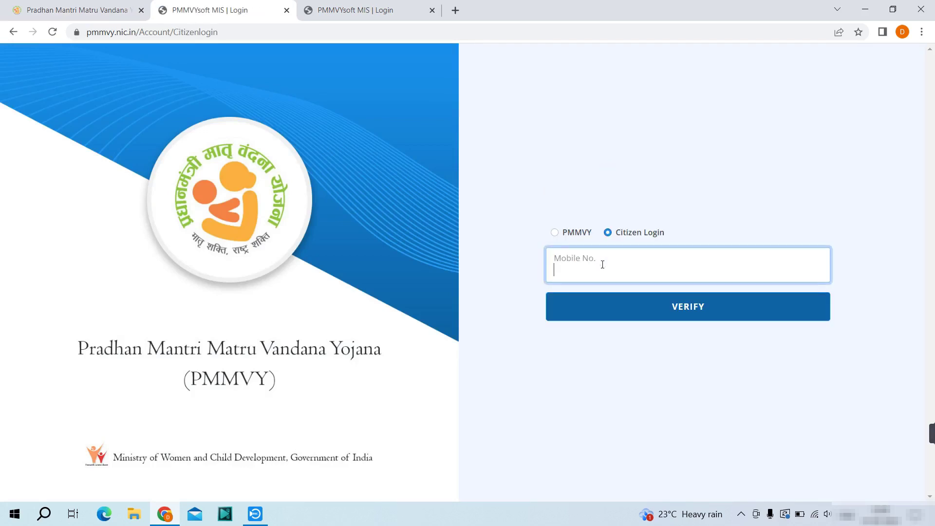
left_click(713, 315)
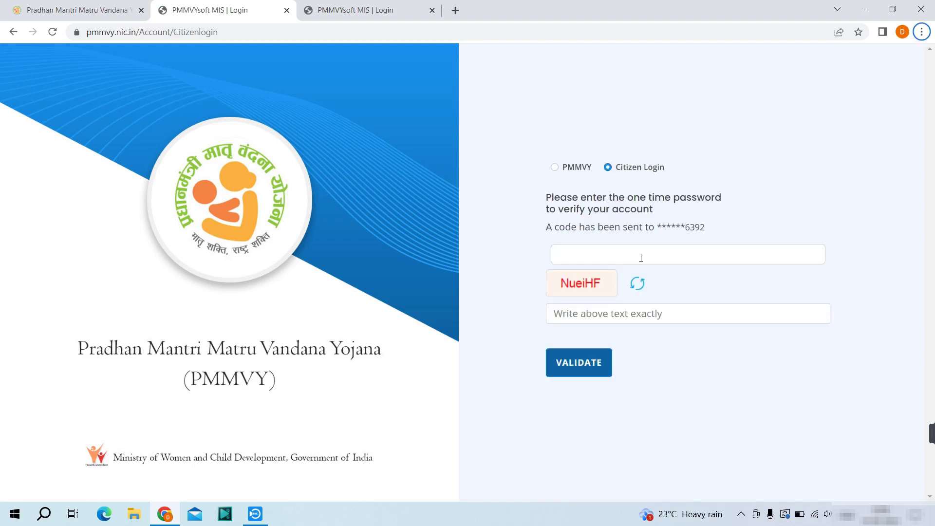
left_click(640, 257)
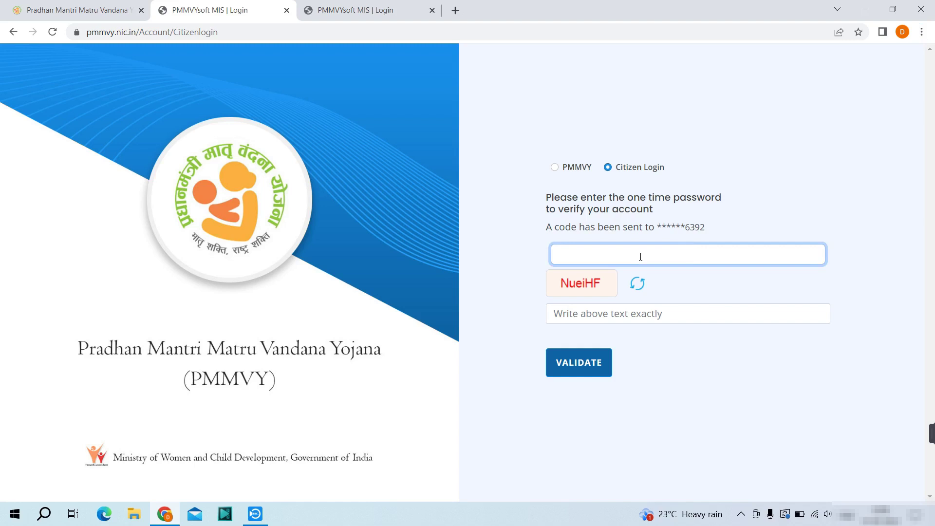
left_click(617, 316)
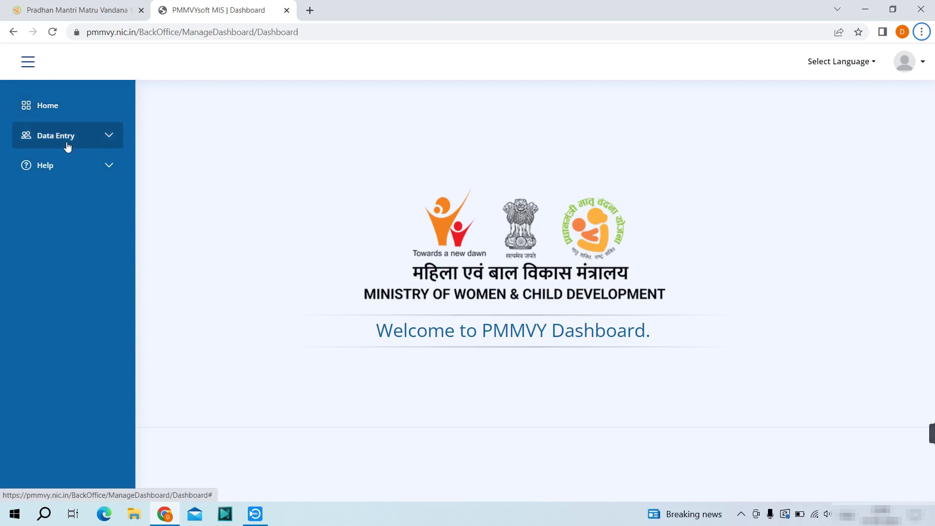
Open the Beneficiary Registration form under data entry and set the number of living children to 1.
left_click(92, 144)
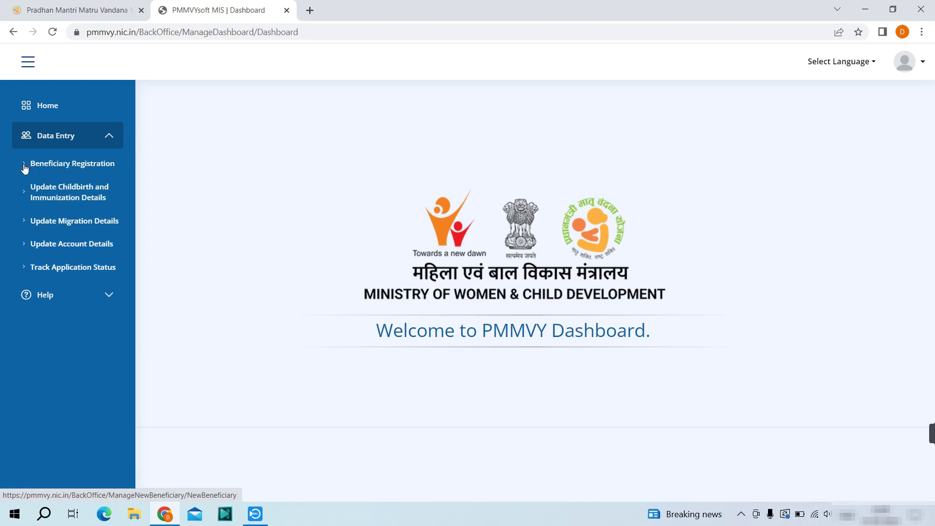
left_click(76, 168)
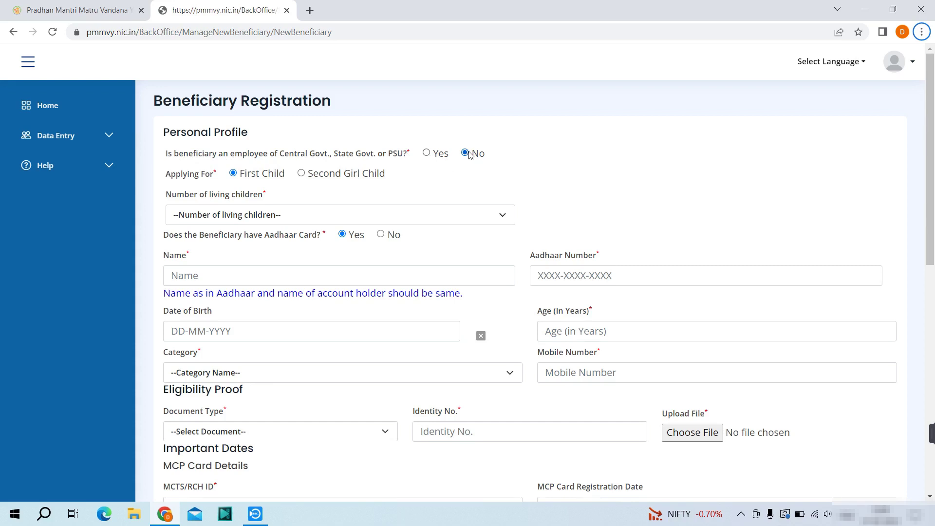
scroll(494, 171, "down", 1)
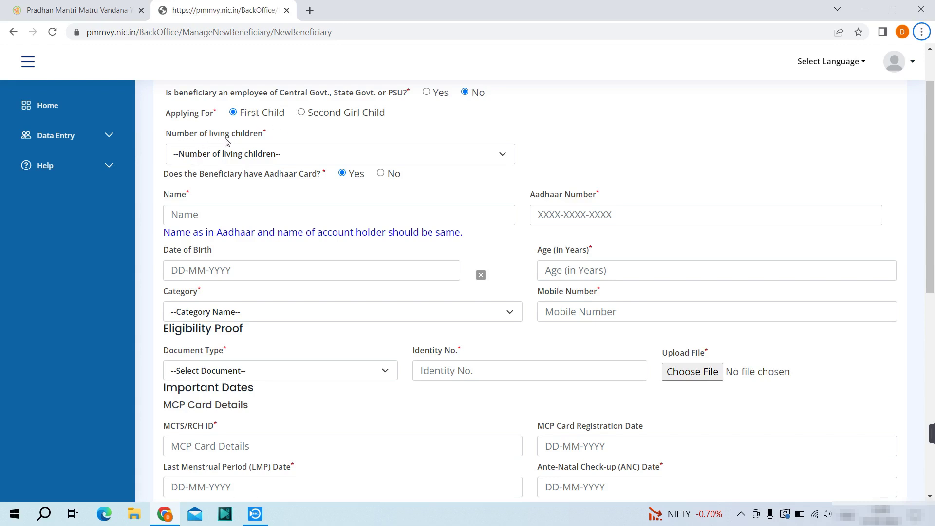
left_click(267, 154)
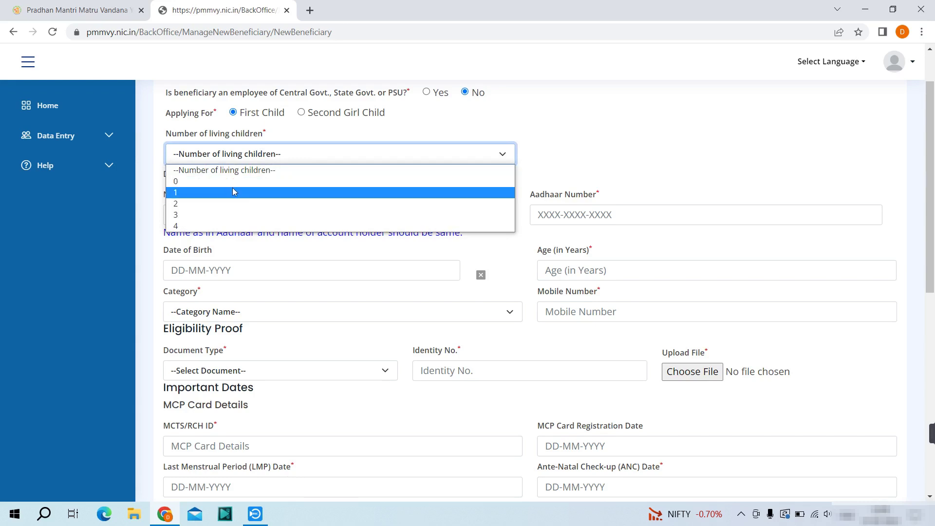
left_click(234, 190)
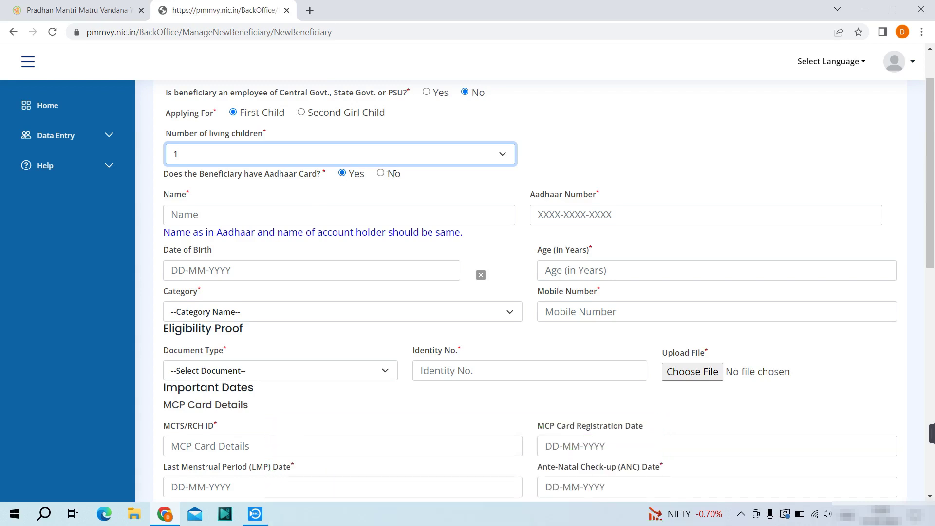
left_click(207, 218)
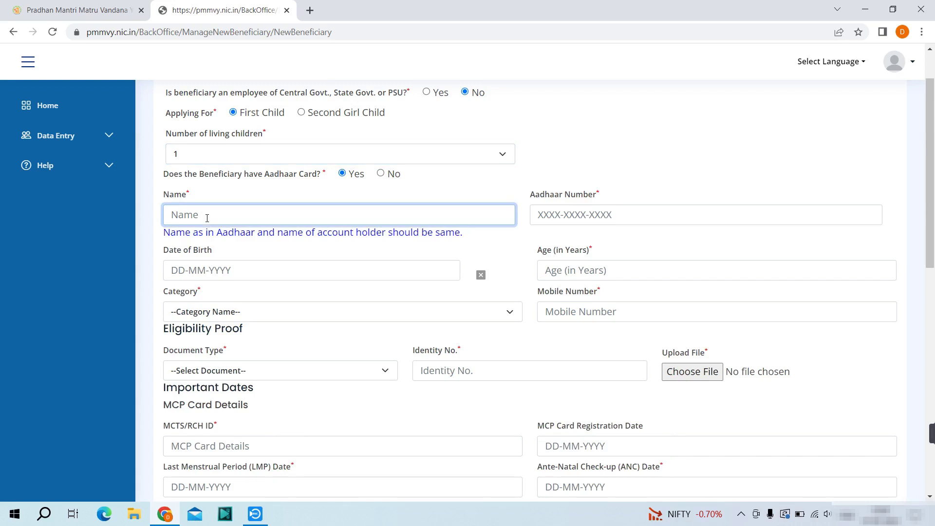
left_click(571, 214)
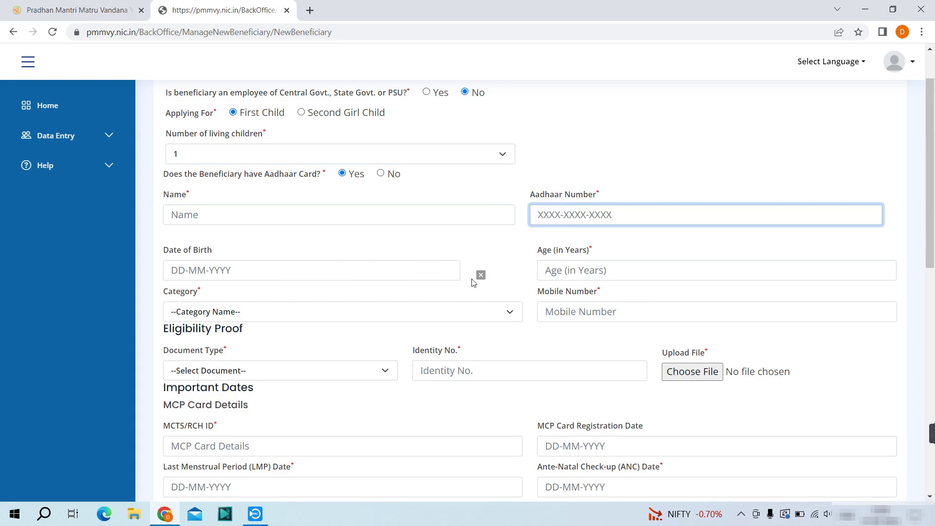
Set the beneficiary's date of birth in the personal profile by choosing its year and day from the calendar.
scroll(358, 286, "down", 1)
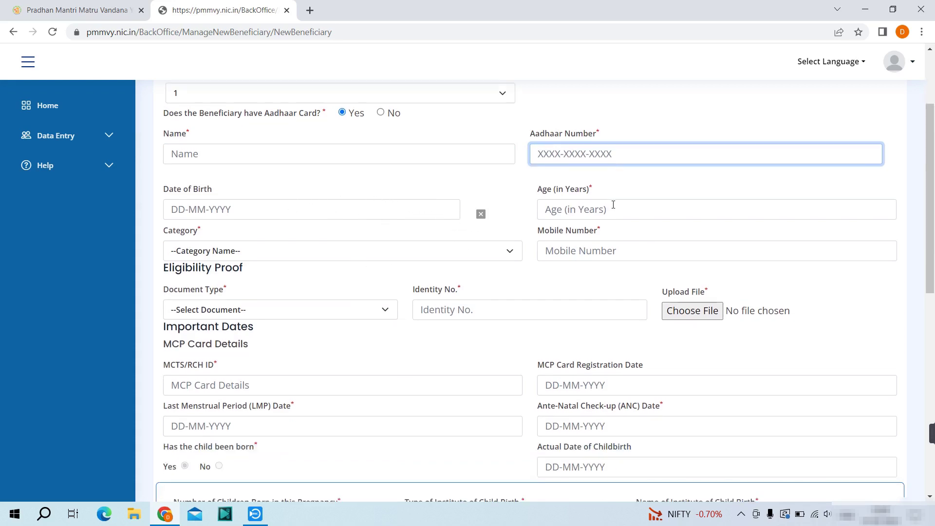
left_click(285, 204)
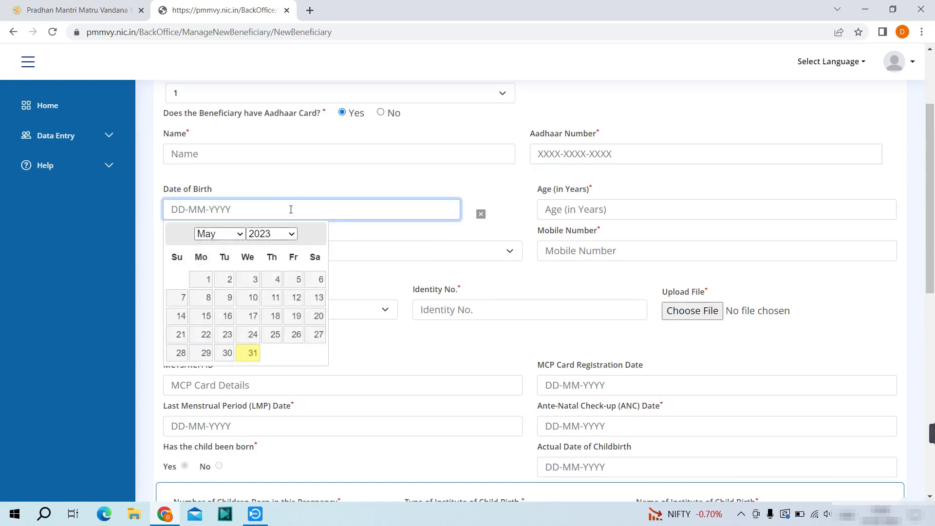
left_click(280, 235)
scroll(274, 301, "up", 3)
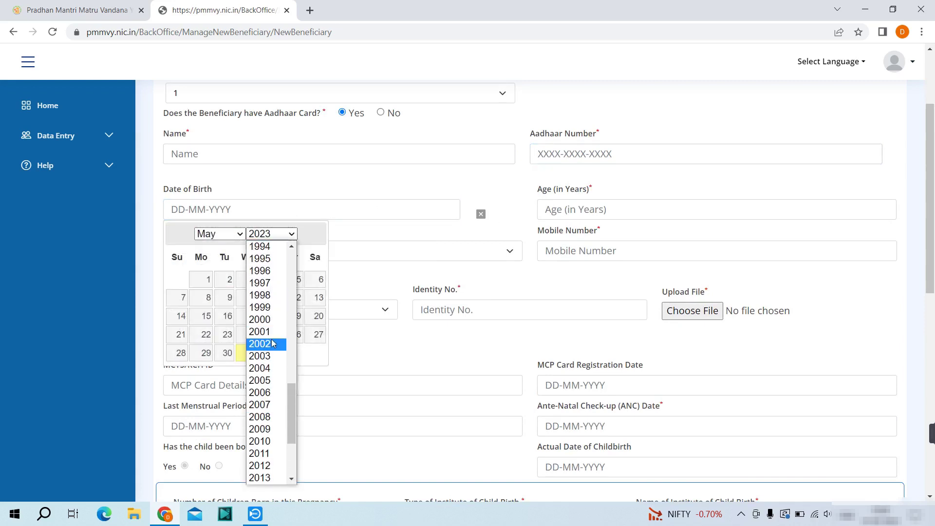
left_click(273, 295)
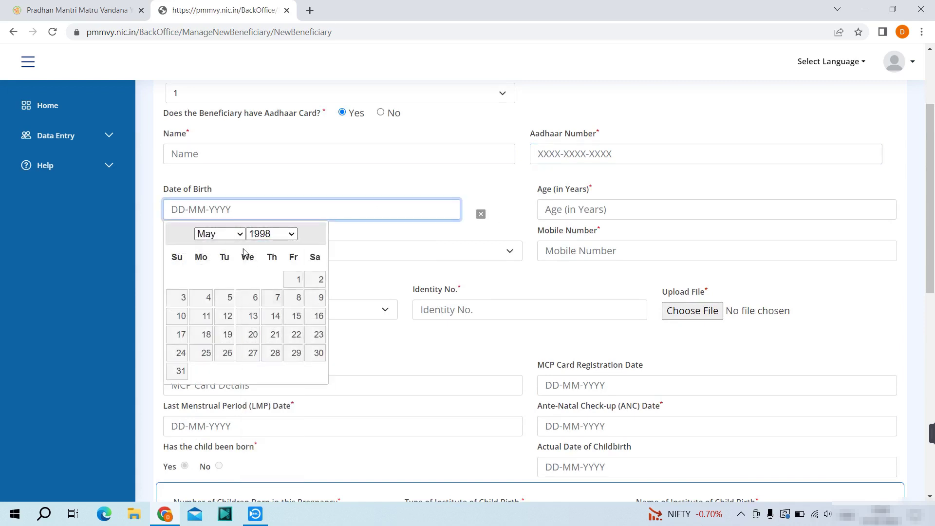
left_click(228, 298)
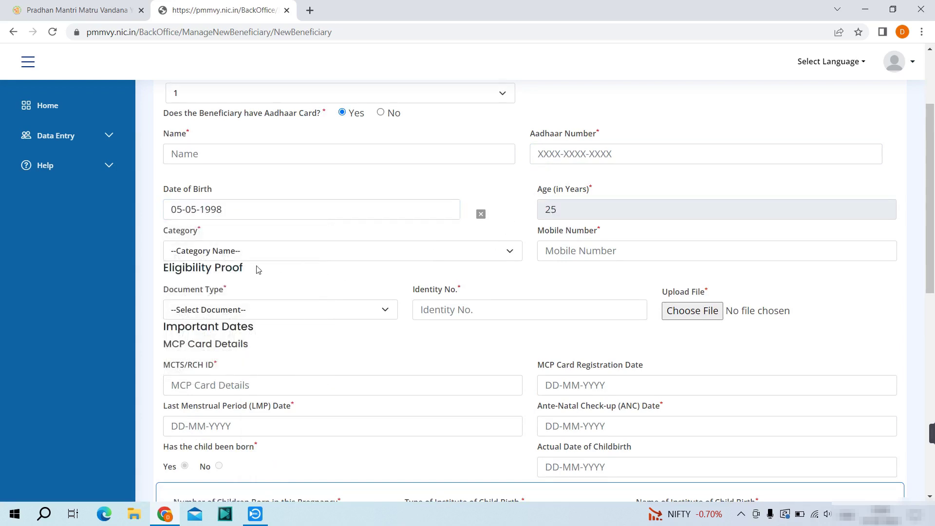
Set the beneficiary's category to OTHERS and the eligibility proof document type to Women holding E-shram card.
scroll(239, 261, "up", 1)
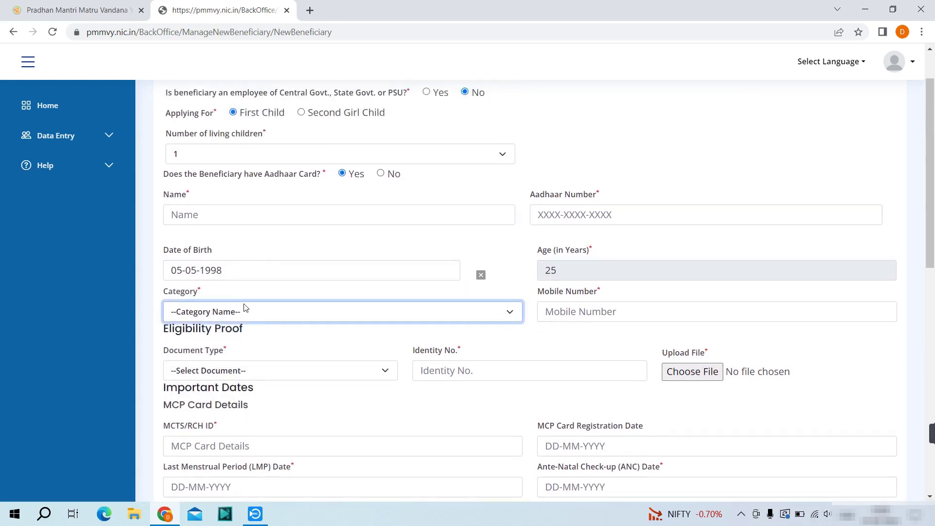
left_click(245, 312)
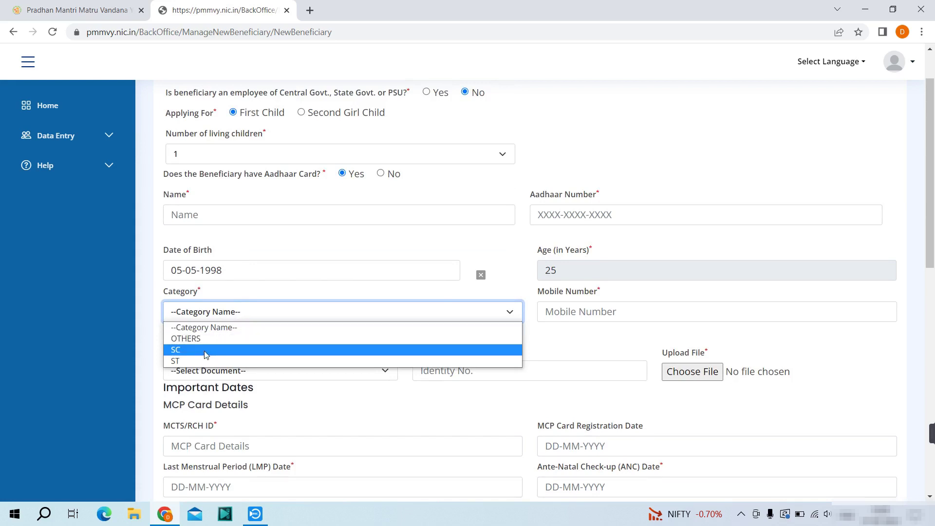
left_click(195, 338)
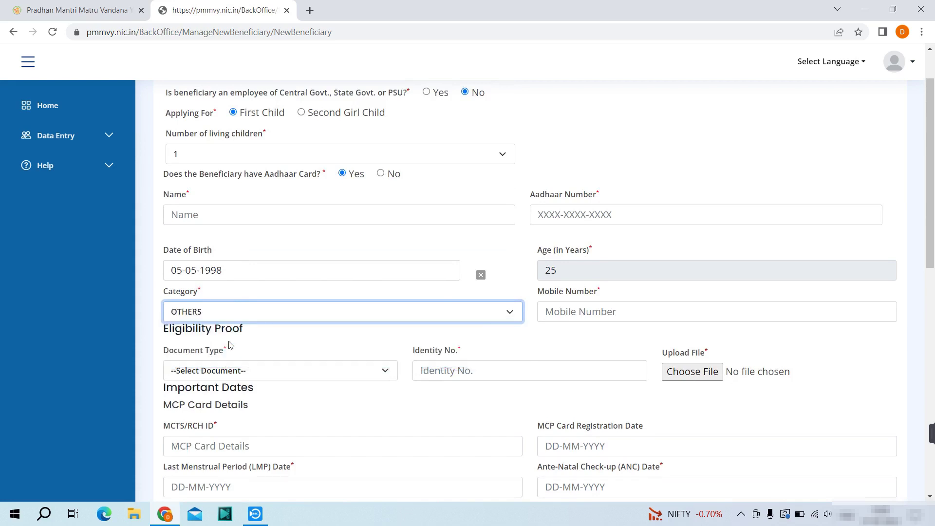
left_click(603, 312)
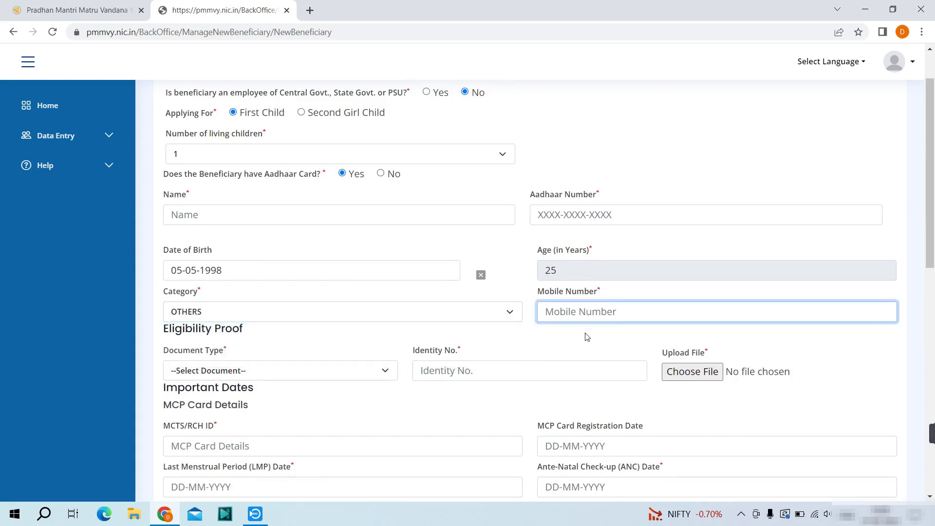
scroll(584, 334, "down", 2)
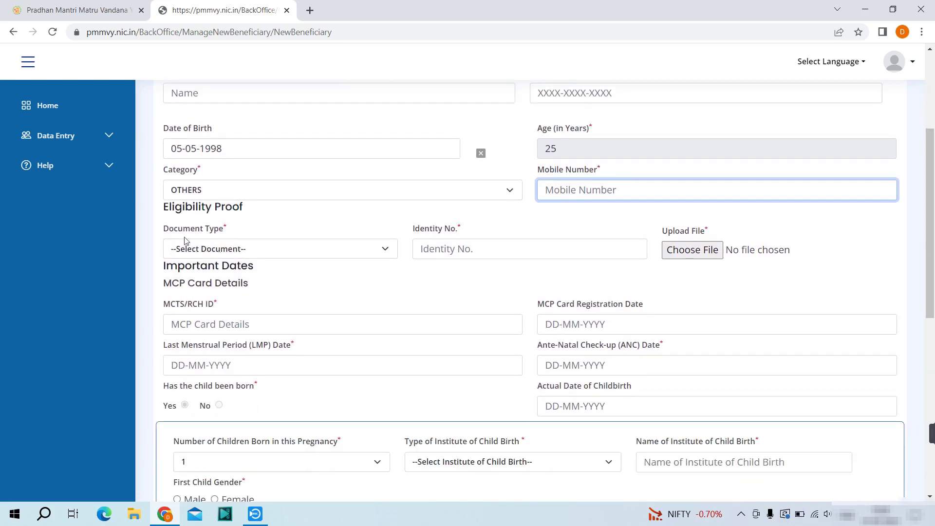
left_click(224, 249)
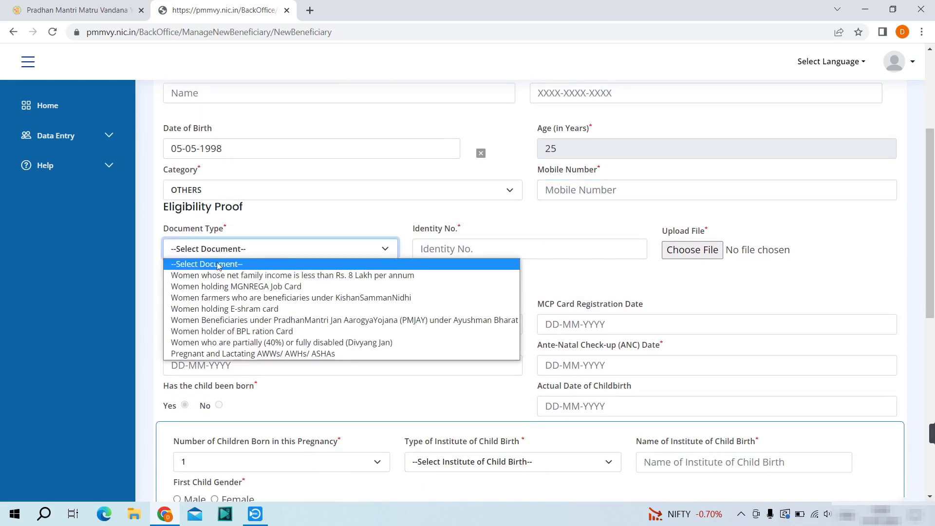
left_click(277, 310)
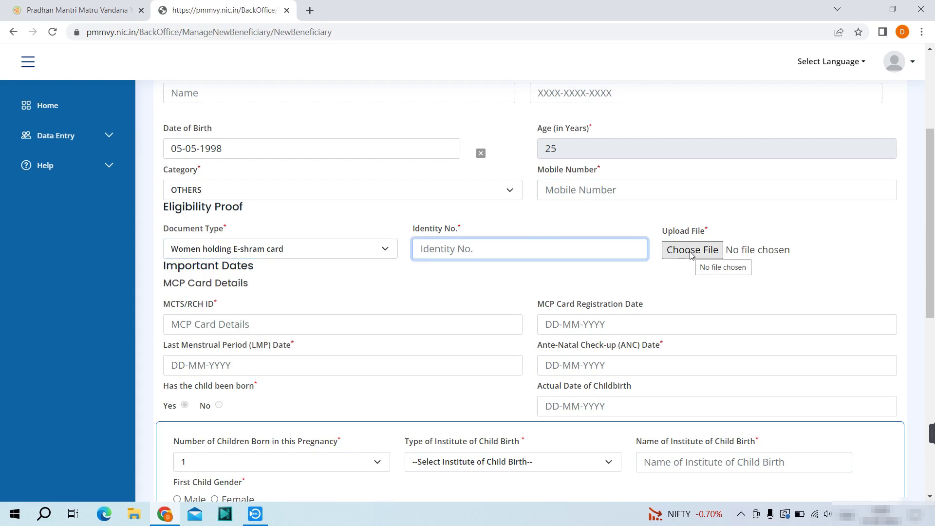
Set the state in the beneficiary's present address to MAHARASHTRA.
scroll(390, 263, "down", 1)
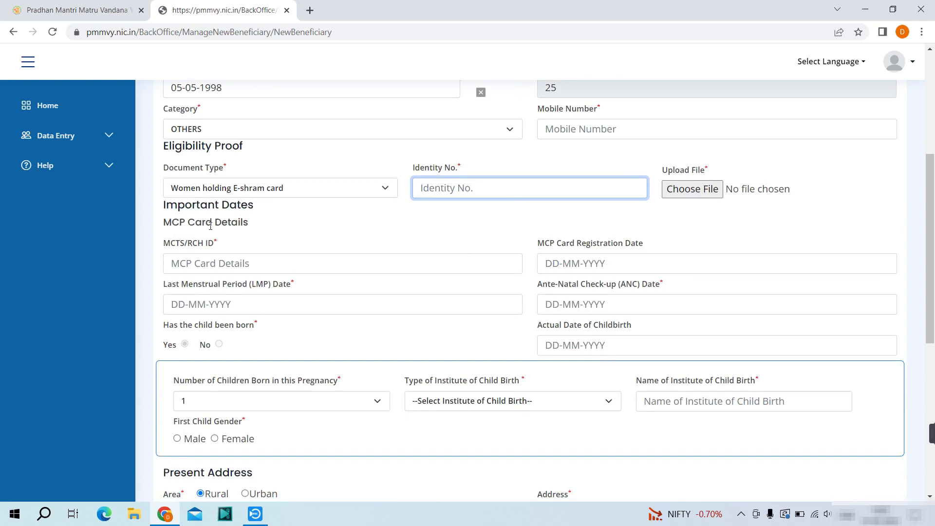
scroll(298, 256, "down", 2)
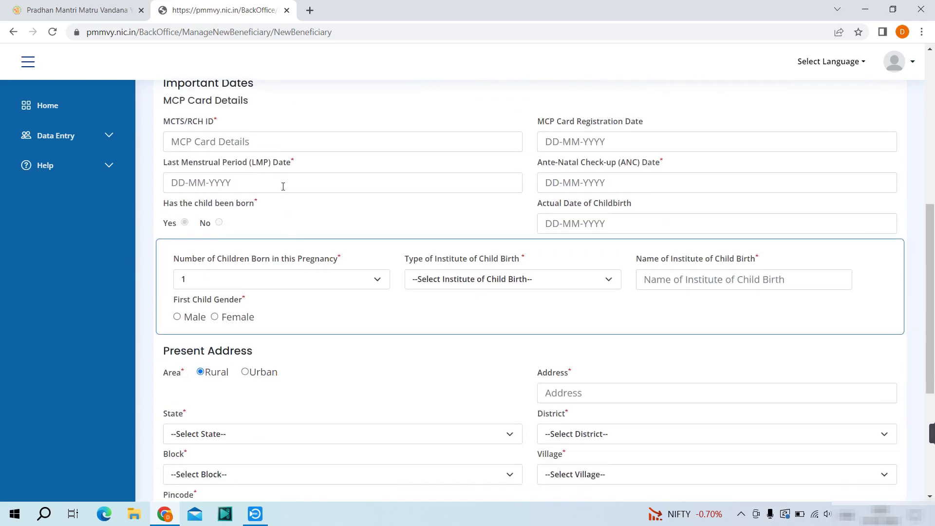
left_click(295, 141)
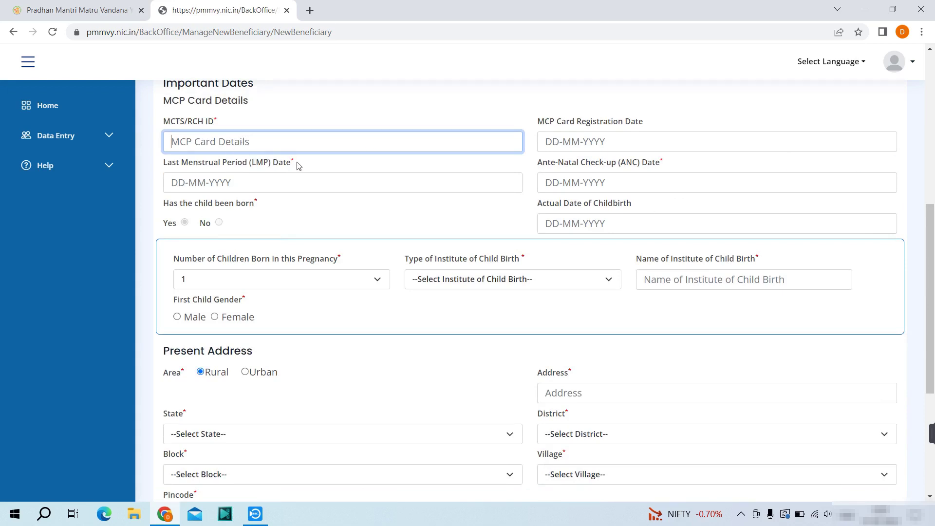
scroll(340, 177, "down", 2)
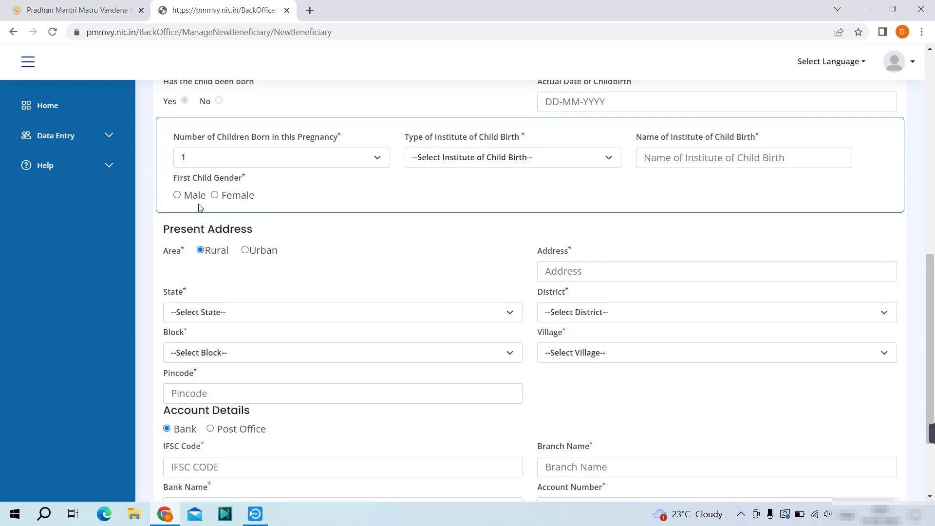
scroll(307, 213, "down", 2)
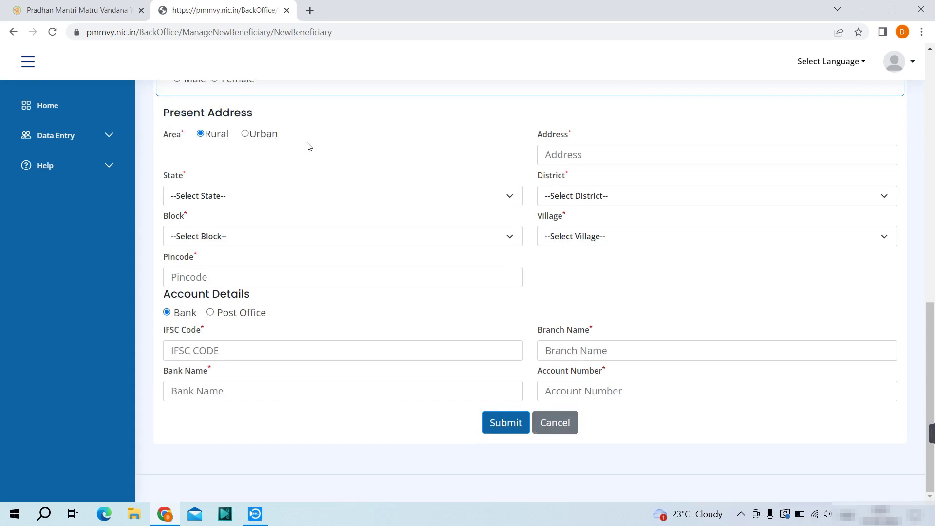
left_click(265, 197)
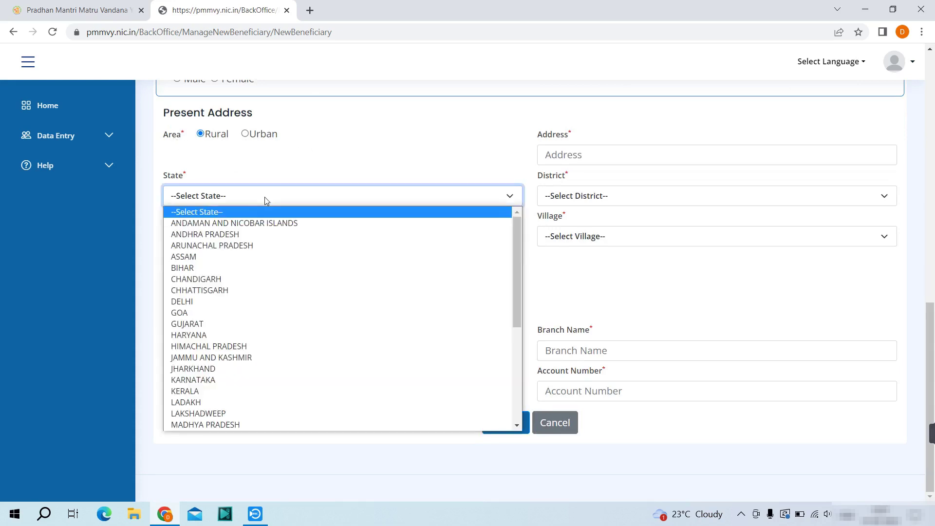
key("m")
key("m")
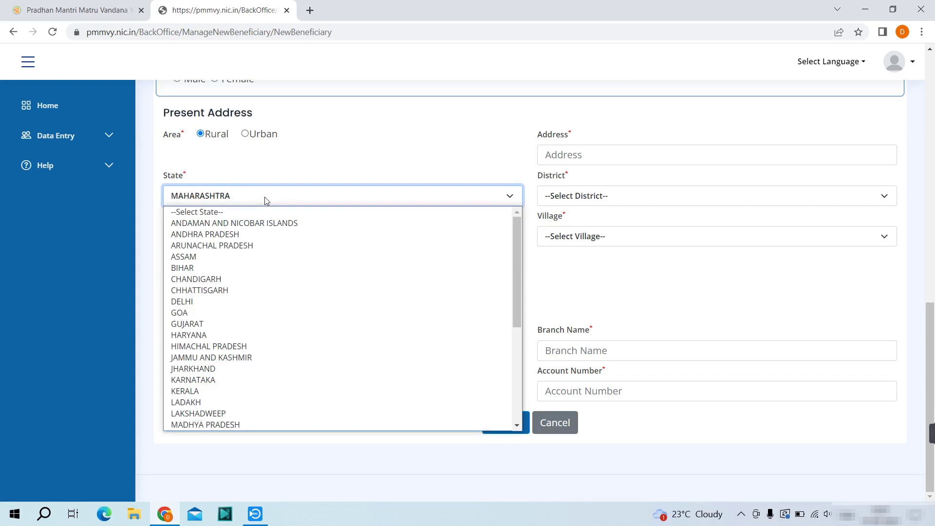
key("Return")
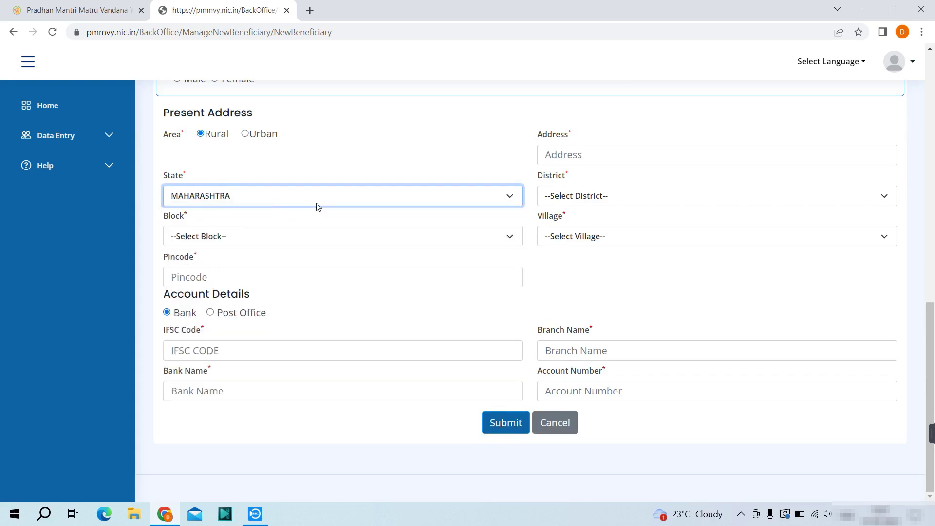
Set both the district and the block of the present address to AURANGABAD.
left_click(565, 198)
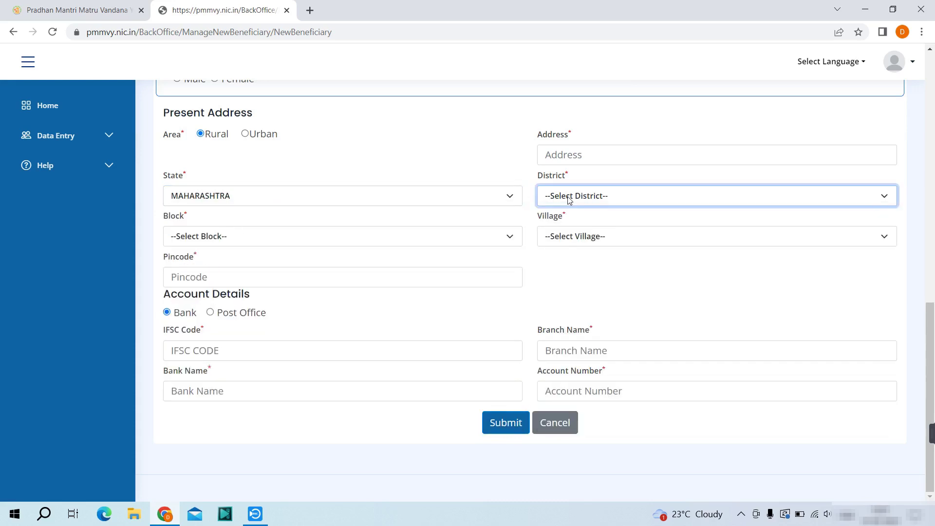
left_click(565, 197)
left_click(578, 256)
left_click(506, 237)
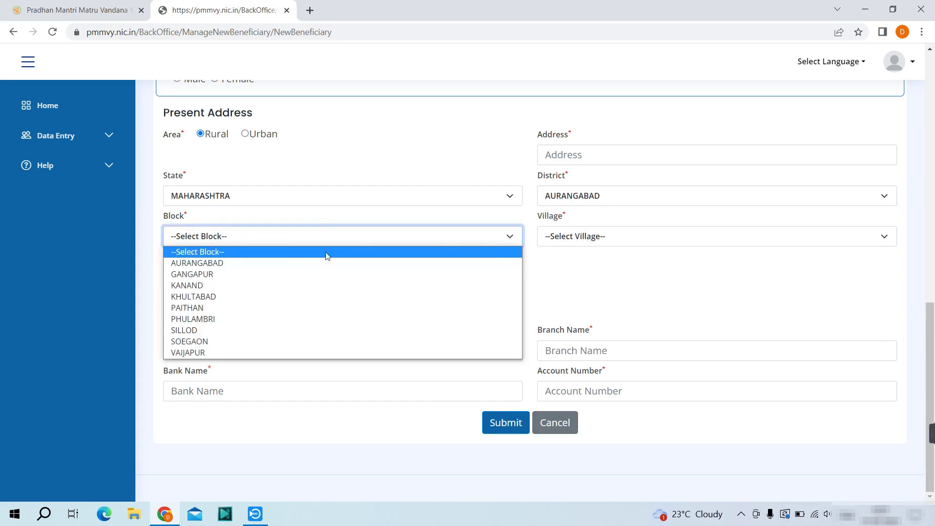
left_click(325, 255)
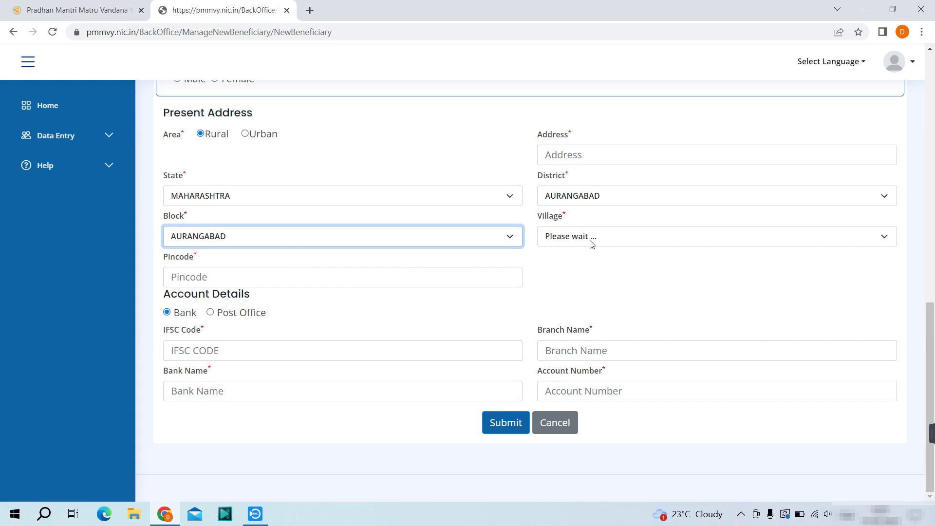
Examine the pincode field and the account details fields for IFSC code, branch name, bank name and account number.
left_click(450, 279)
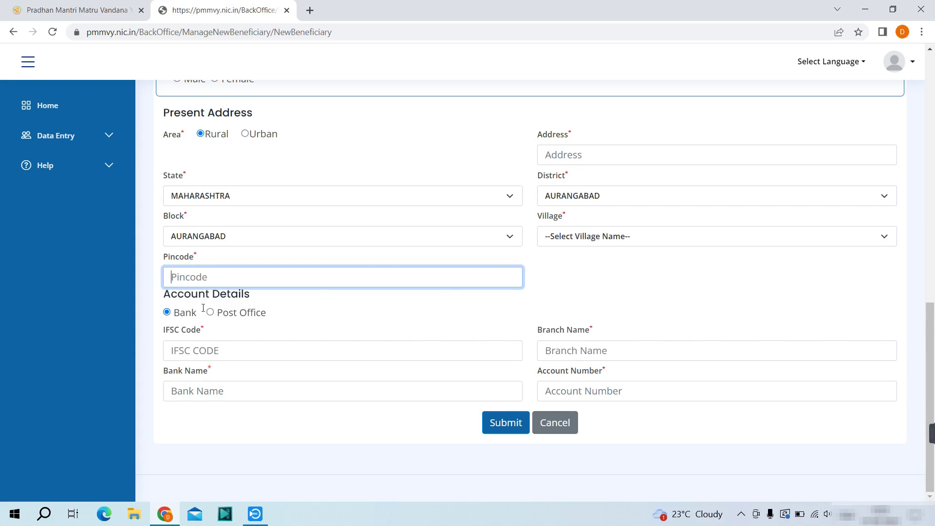
left_click(263, 349)
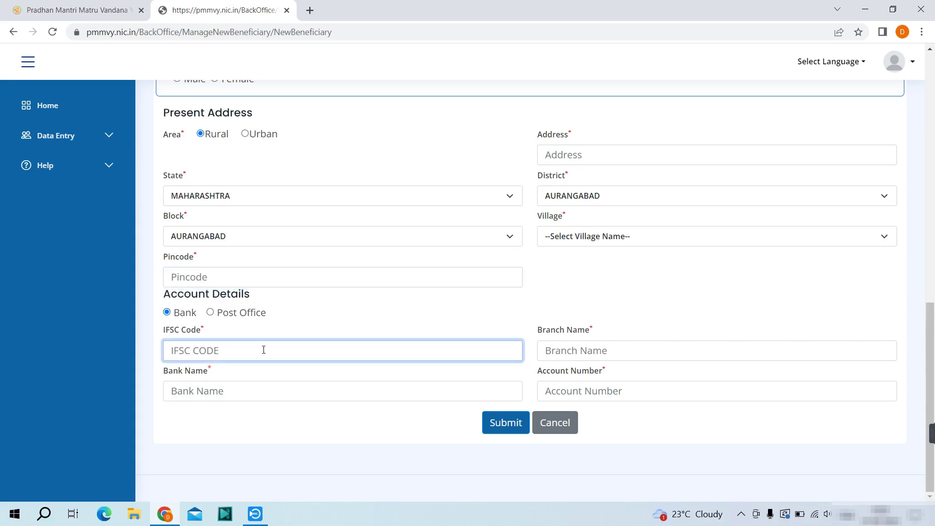
left_click(598, 354)
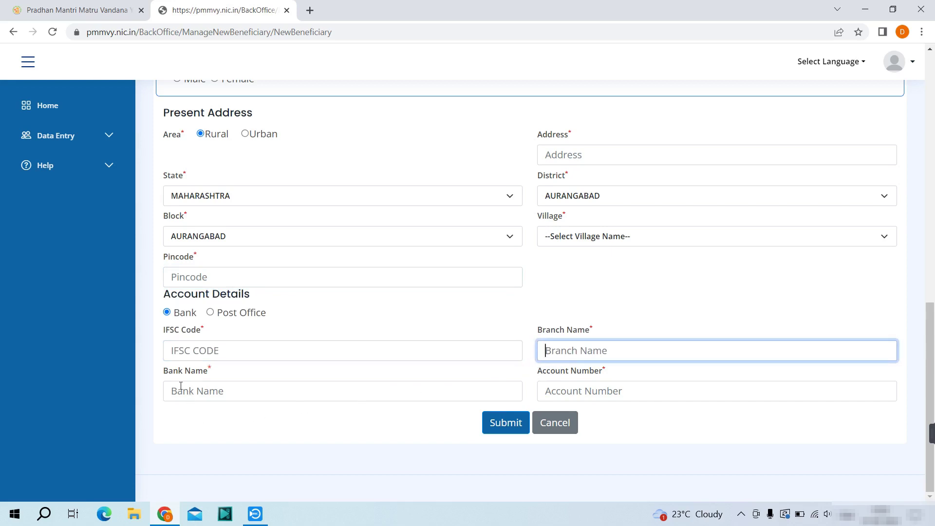
left_click(235, 392)
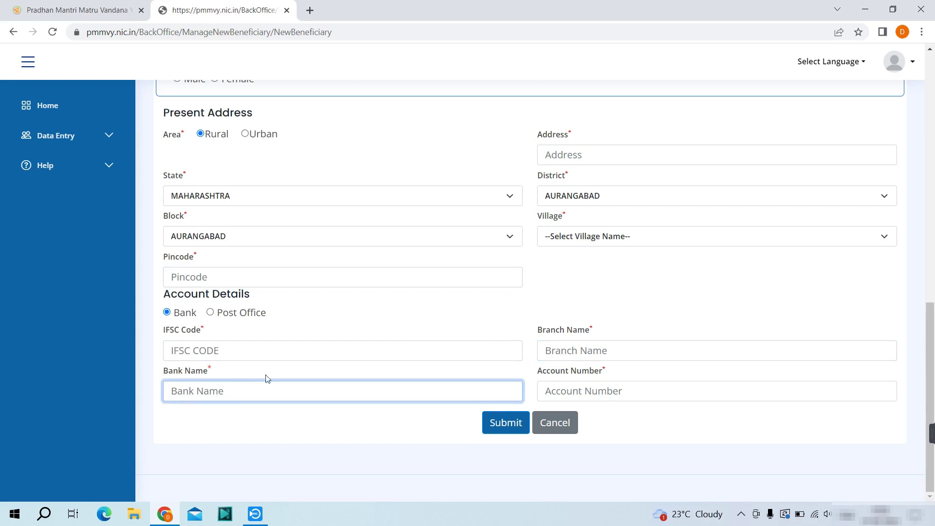
left_click(638, 393)
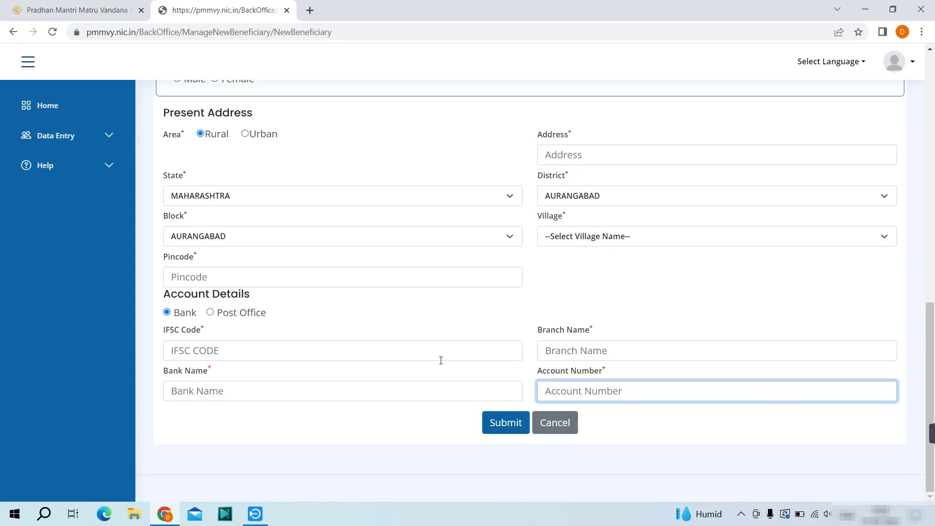
Try to open the Track Application Status page under data entry, and stop the page from loading.
scroll(439, 355, "up", 3)
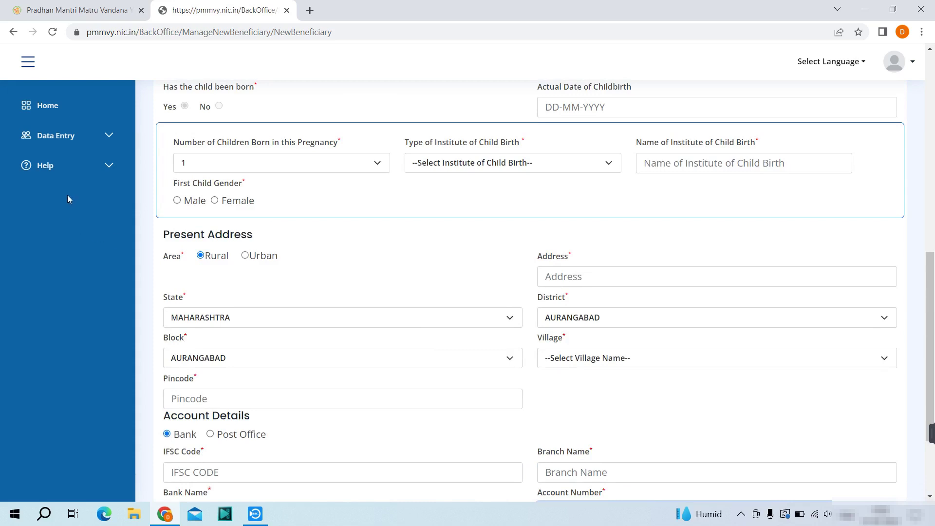
left_click(65, 142)
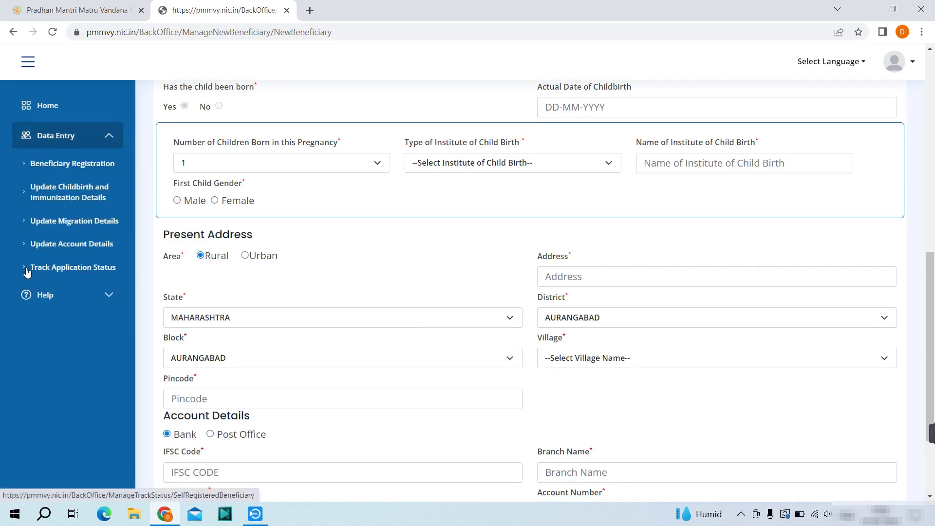
left_click(81, 275)
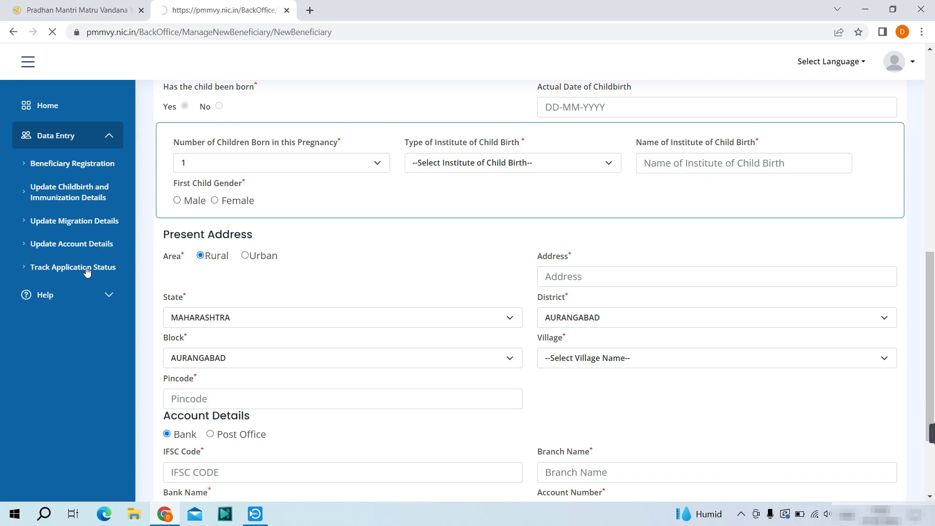
left_click(53, 32)
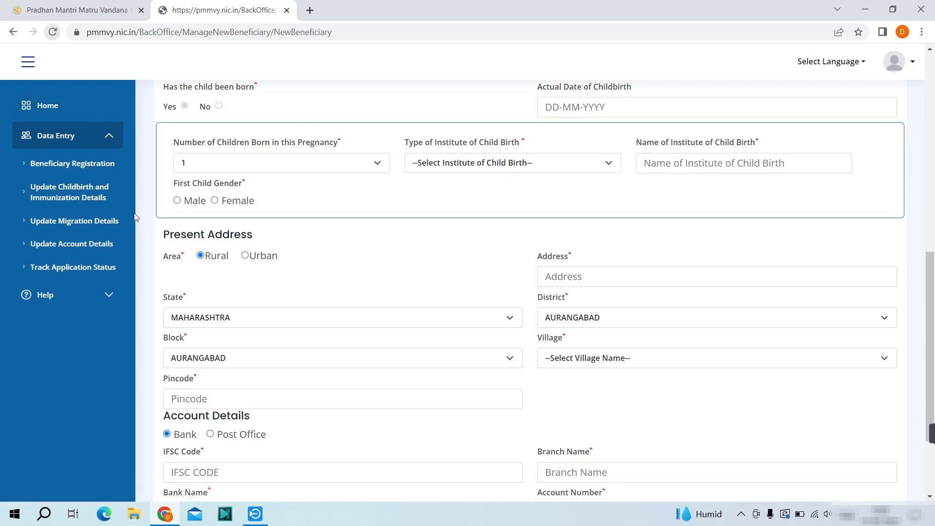